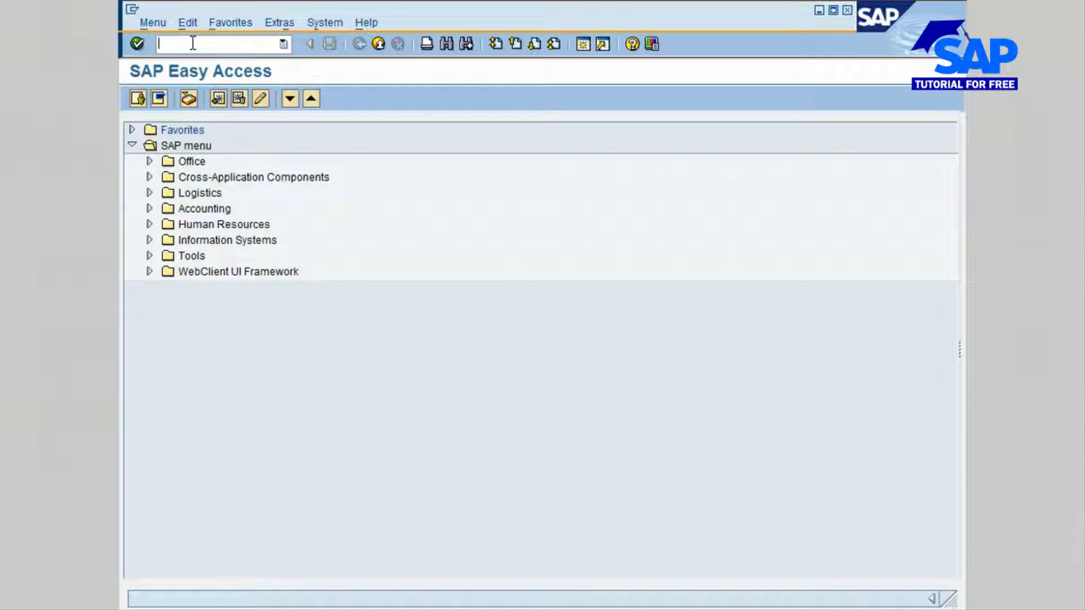
Step: Open the incoming invoice entry by running transaction code MIRO, and return to the SAP Easy Access screen
type("/")
type("MIRO")
key("Return")
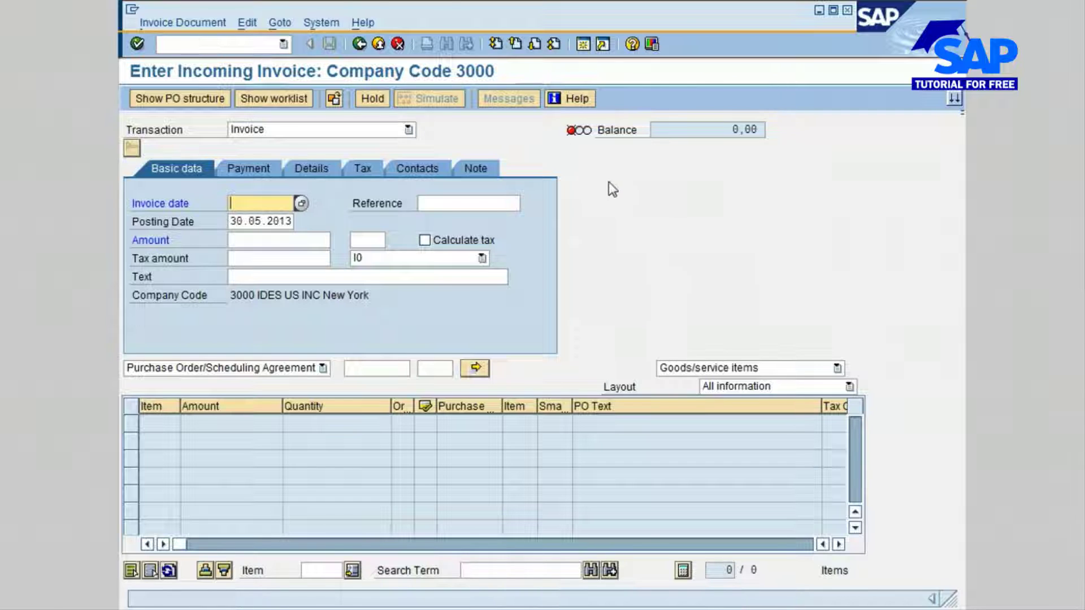
left_click(359, 44)
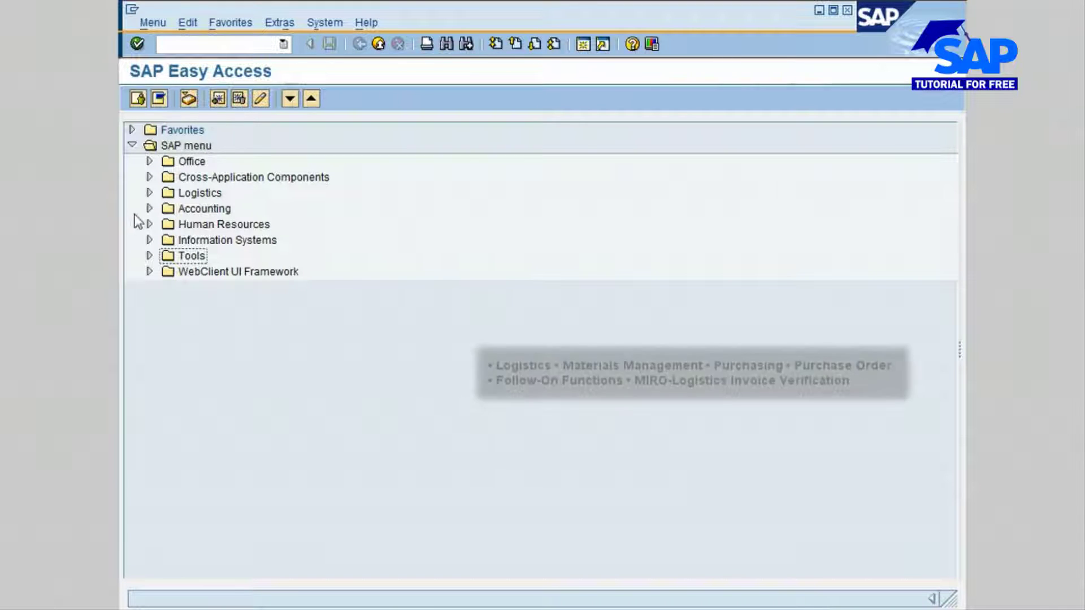
Step: Open MIRO - Logistics Invoice Verification from Logistics > Materials Management > Purchasing > Purchase Order > Follow-On Functions
left_click(149, 193)
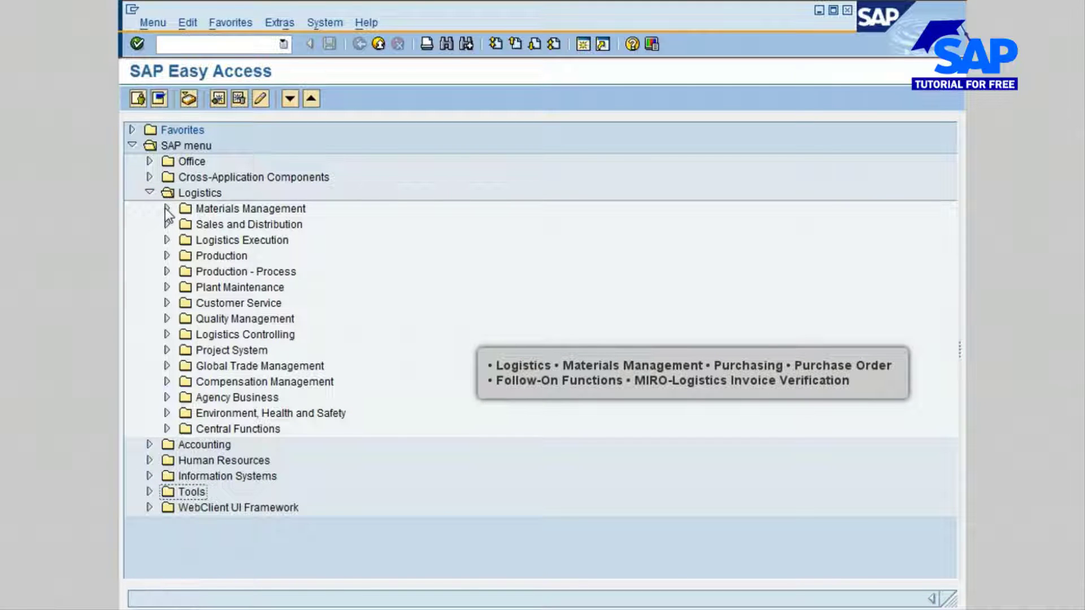
left_click(167, 209)
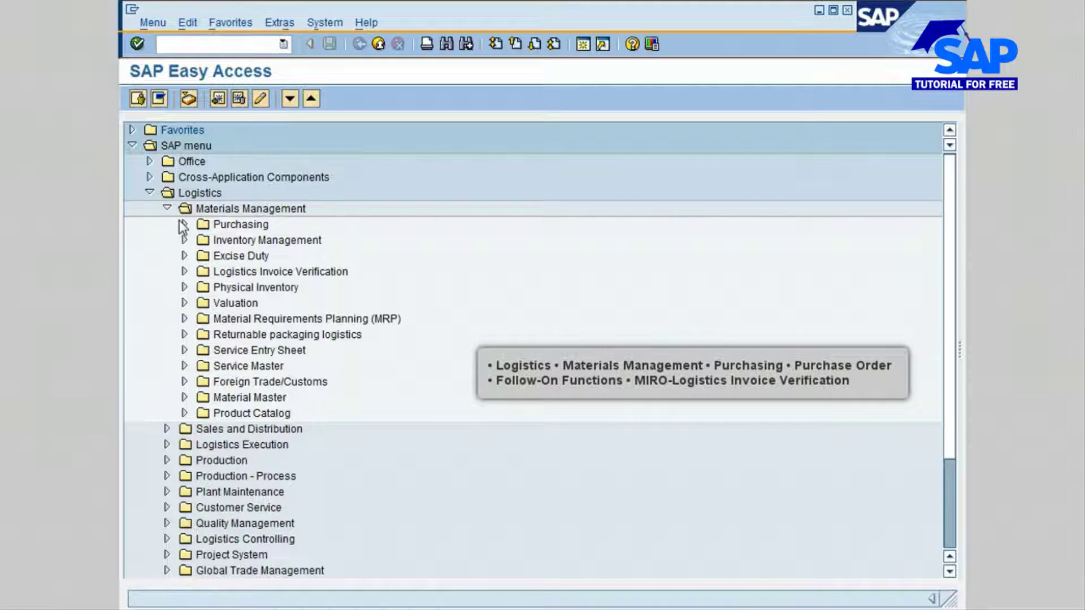
left_click(183, 225)
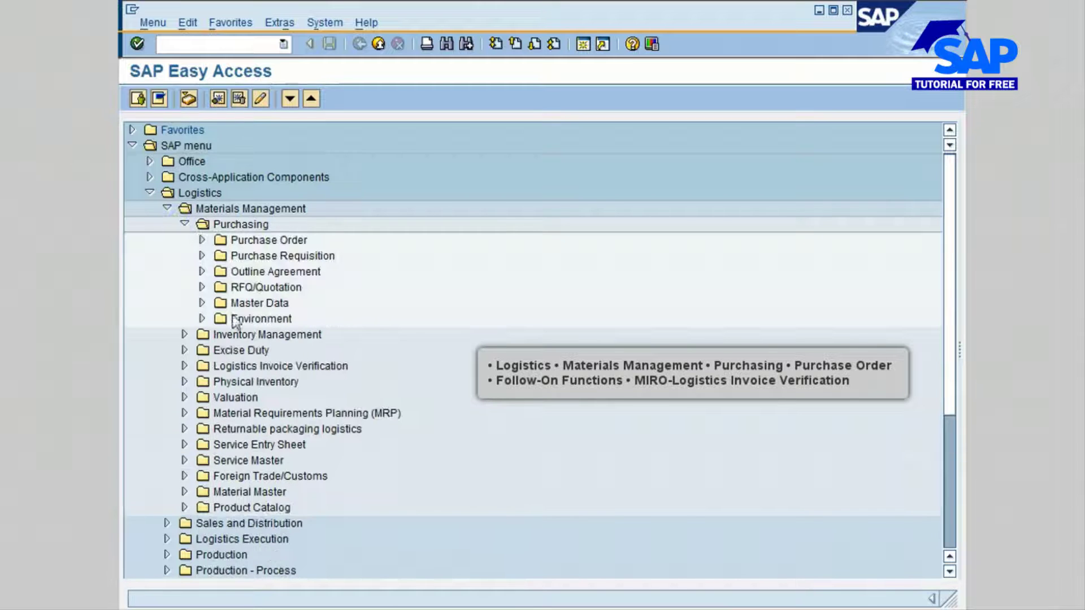
left_click(202, 240)
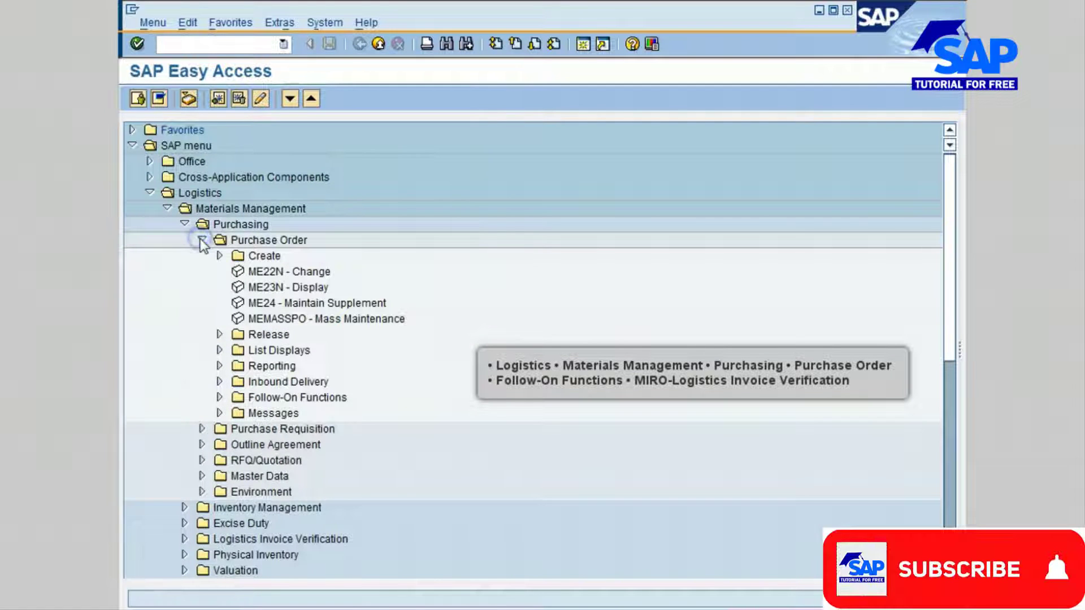
left_click(219, 398)
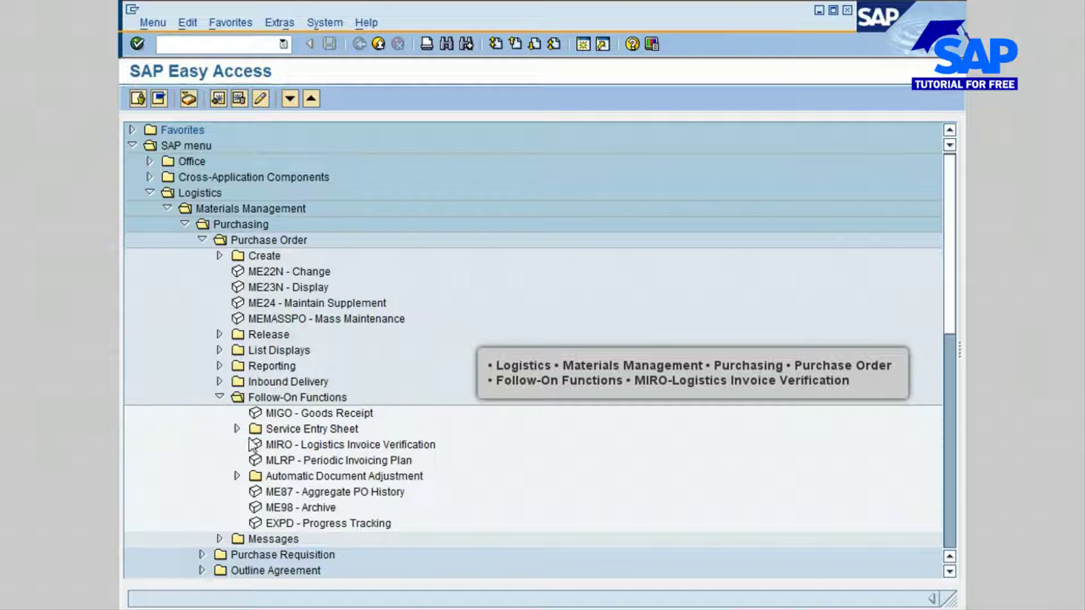
double_click(331, 445)
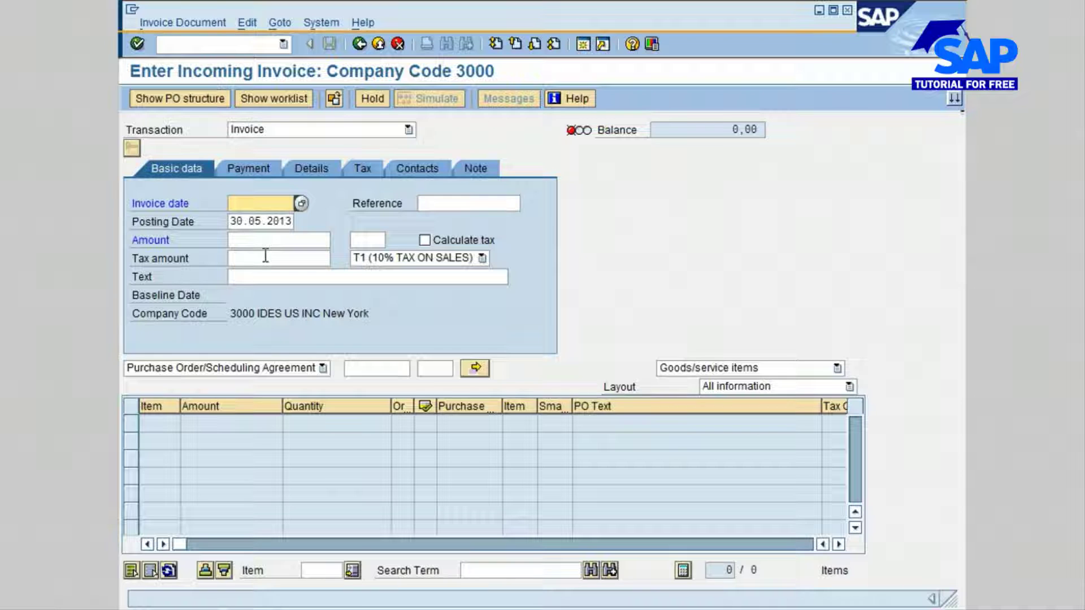
Step: Set the invoice date to 31.05.2013 and the reference to MK001 in the basic data
left_click(259, 201)
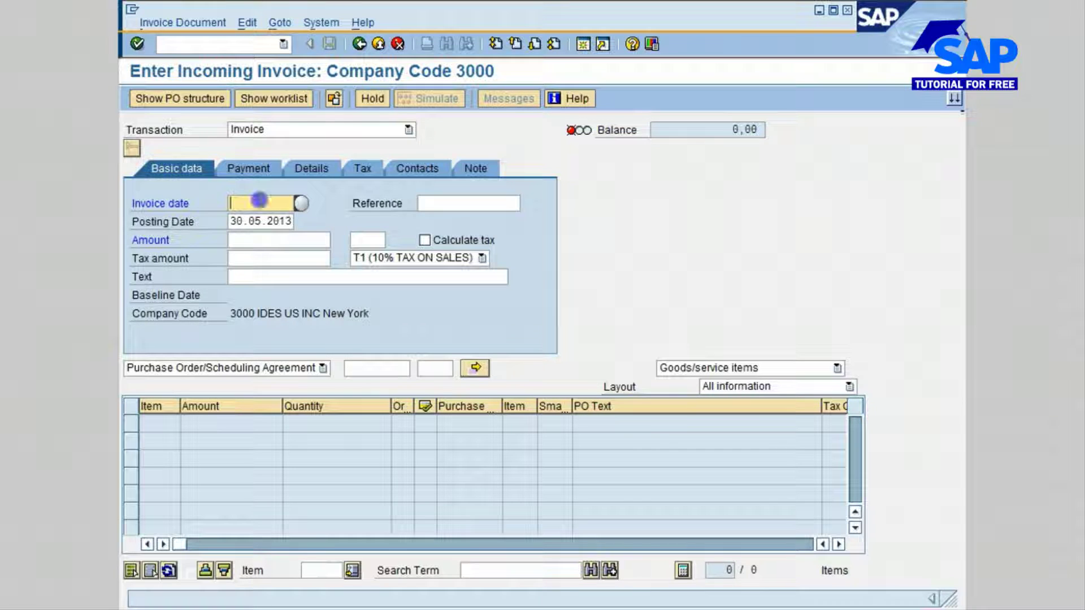
left_click(303, 203)
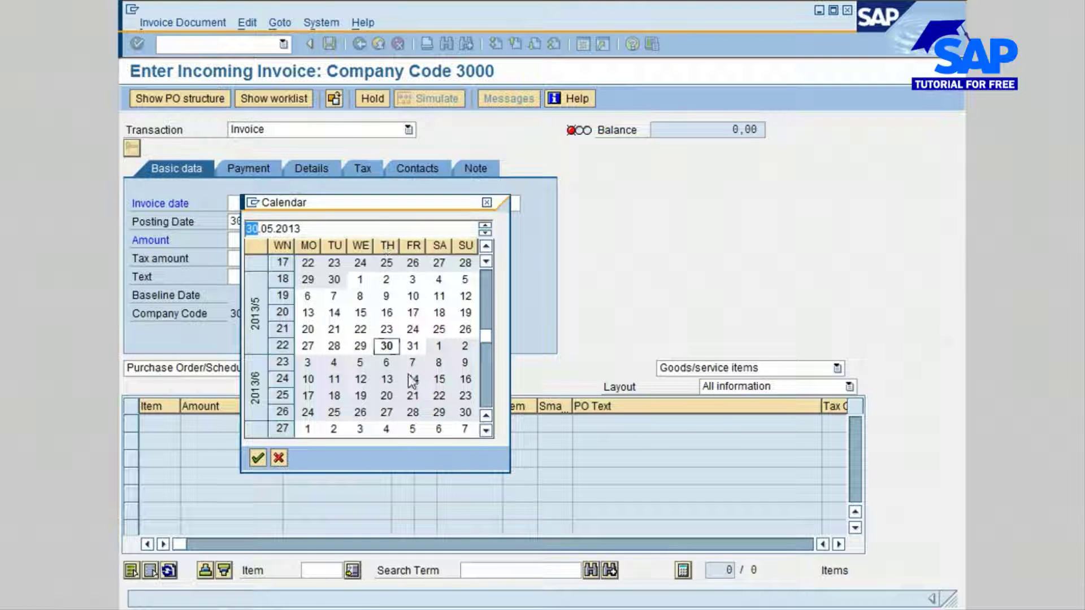
double_click(413, 346)
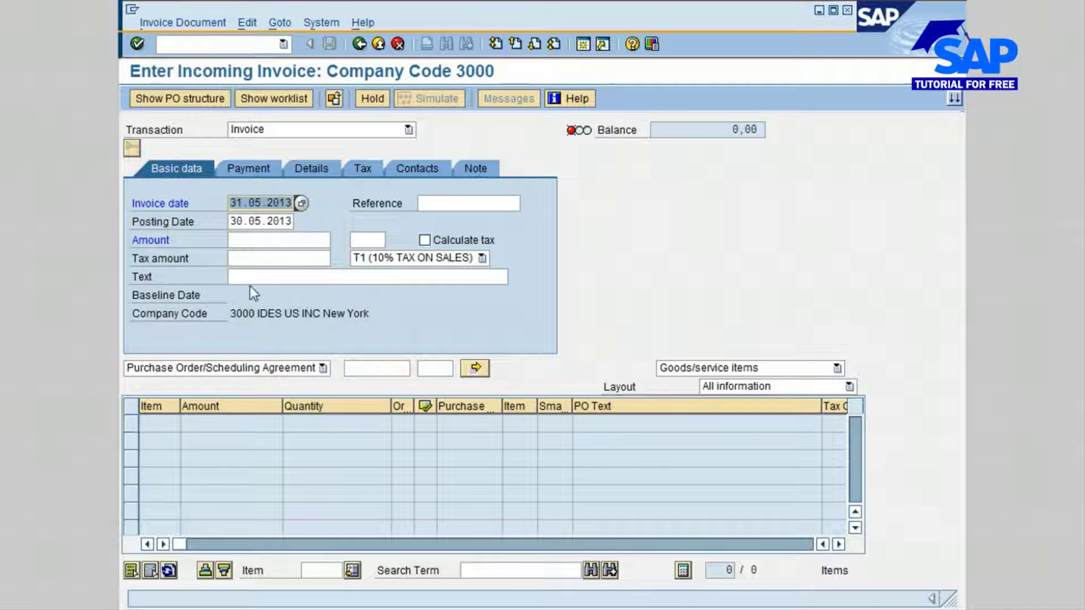
left_click(435, 203)
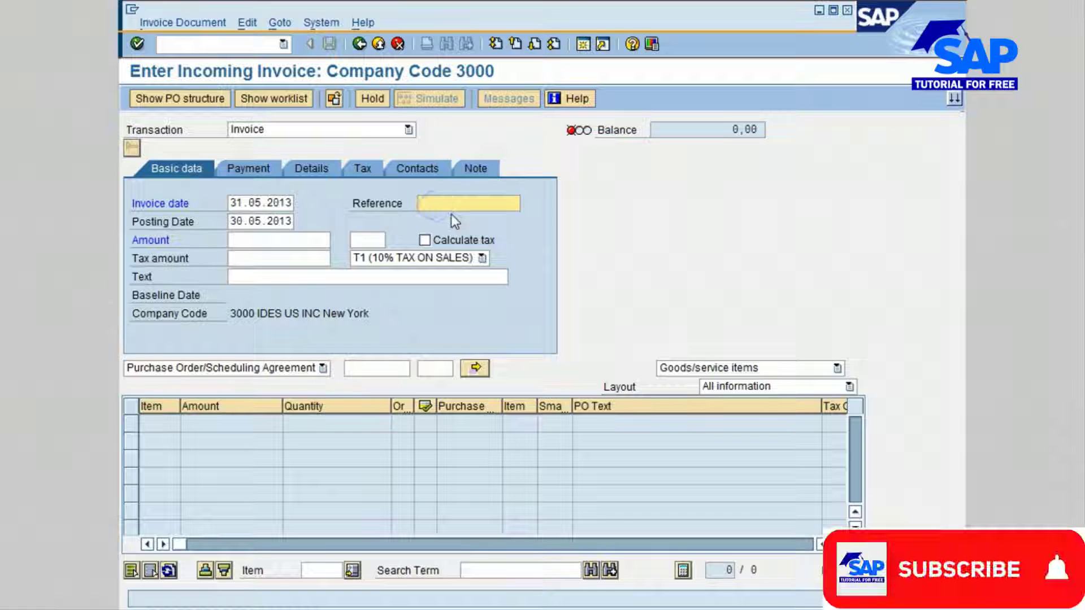
left_click(453, 218)
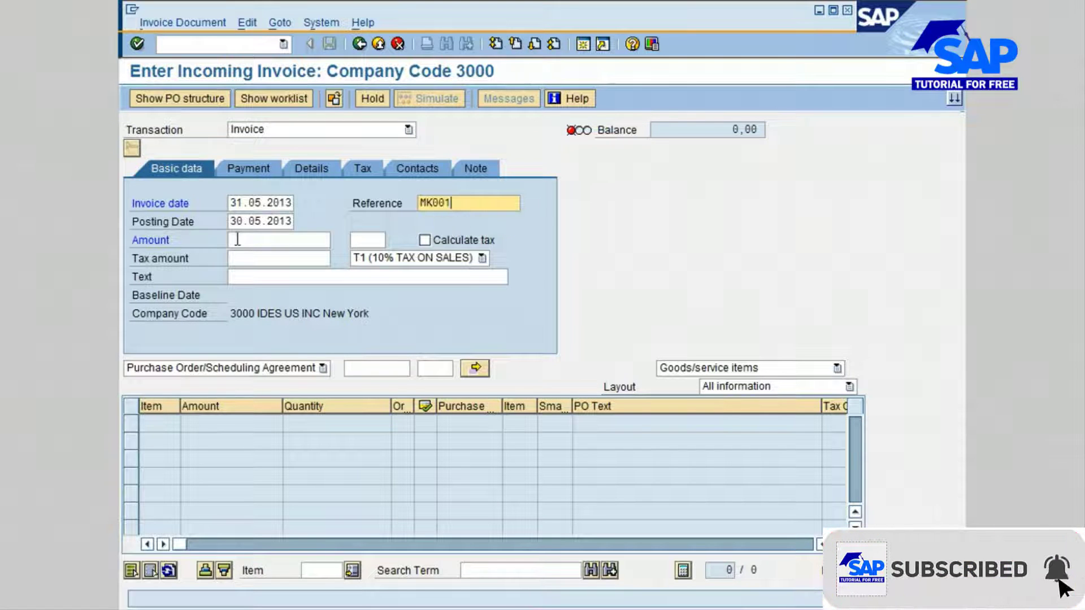
Step: Set the invoice date to 30.05.2013 and load the item of the first suggested purchase order starting with 45
left_click(380, 368)
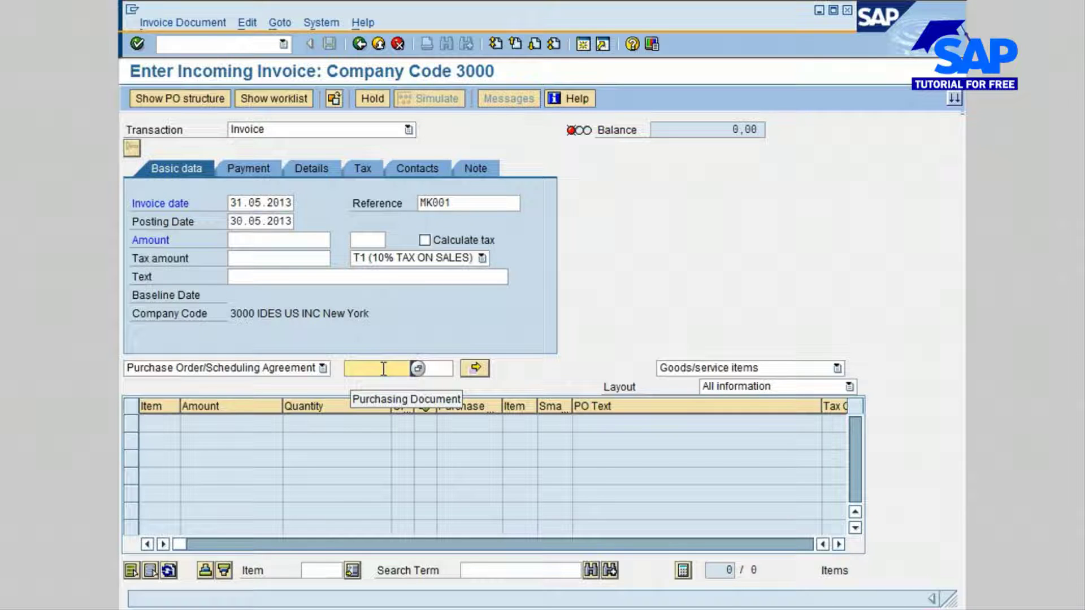
type("45")
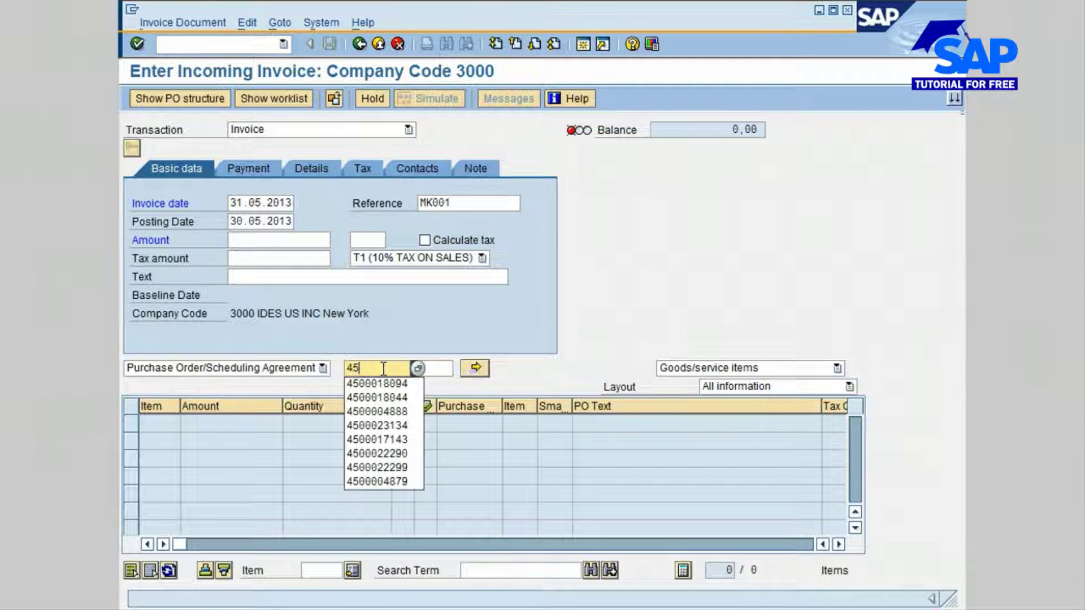
left_click(416, 387)
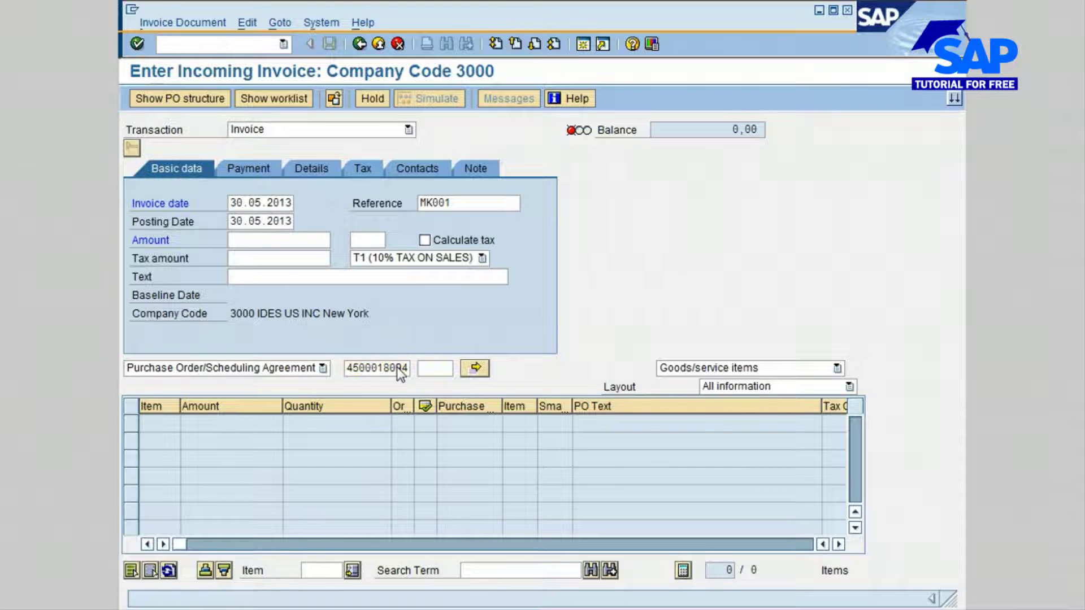
key("Return")
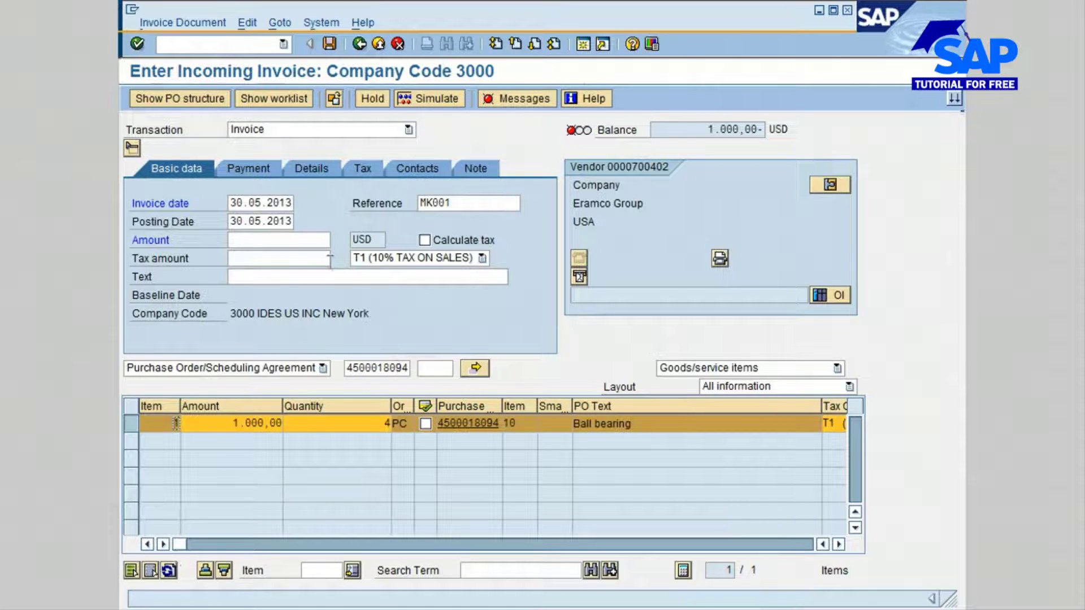
Step: Enter an invoice amount of 1000 USD and enable automatic tax calculation
left_click(269, 237)
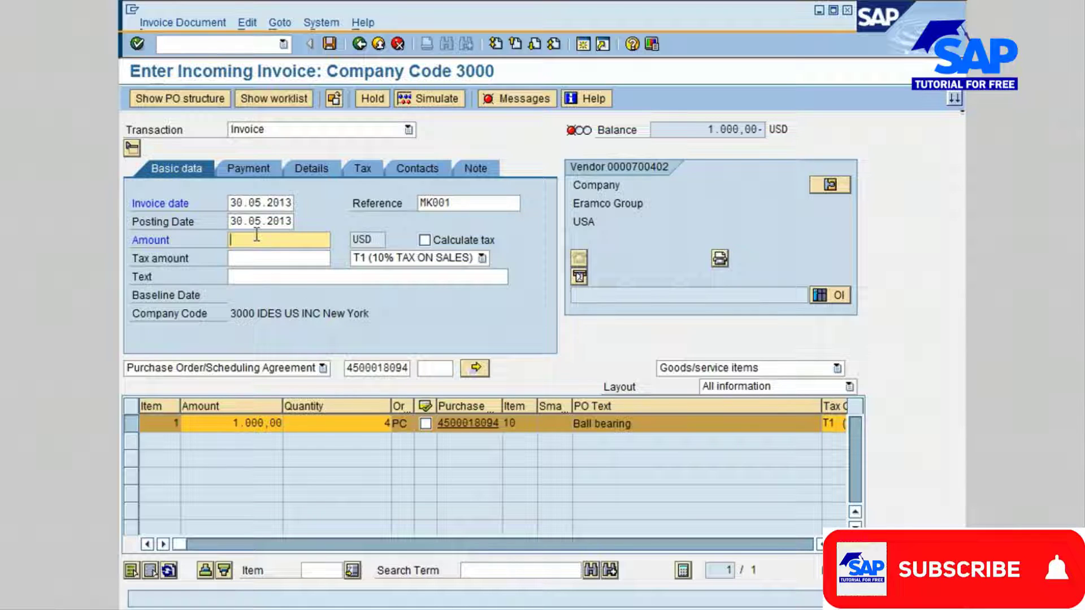
type("1000")
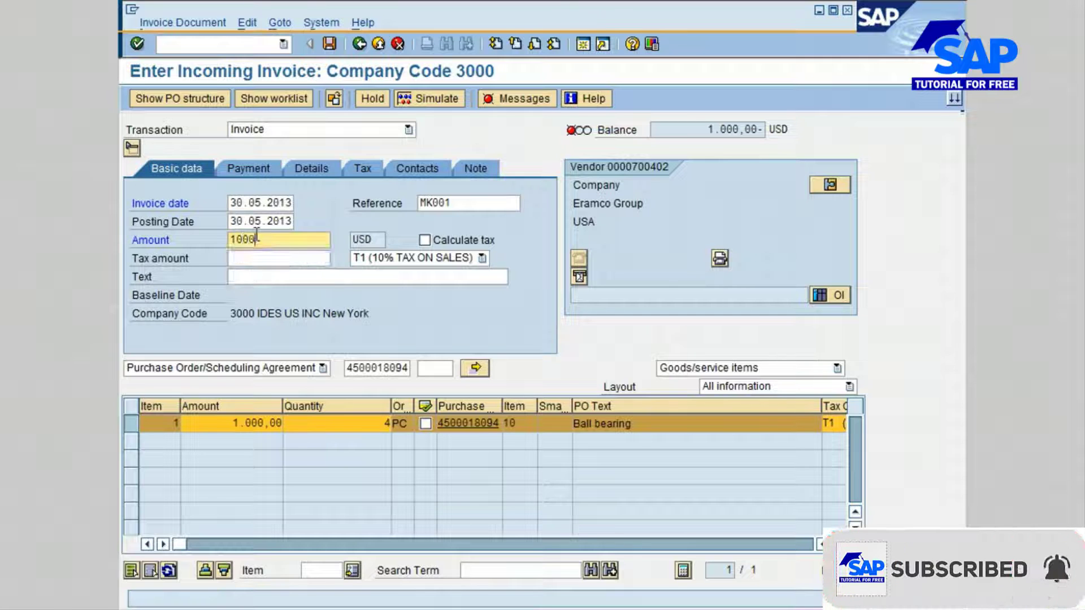
left_click(256, 258)
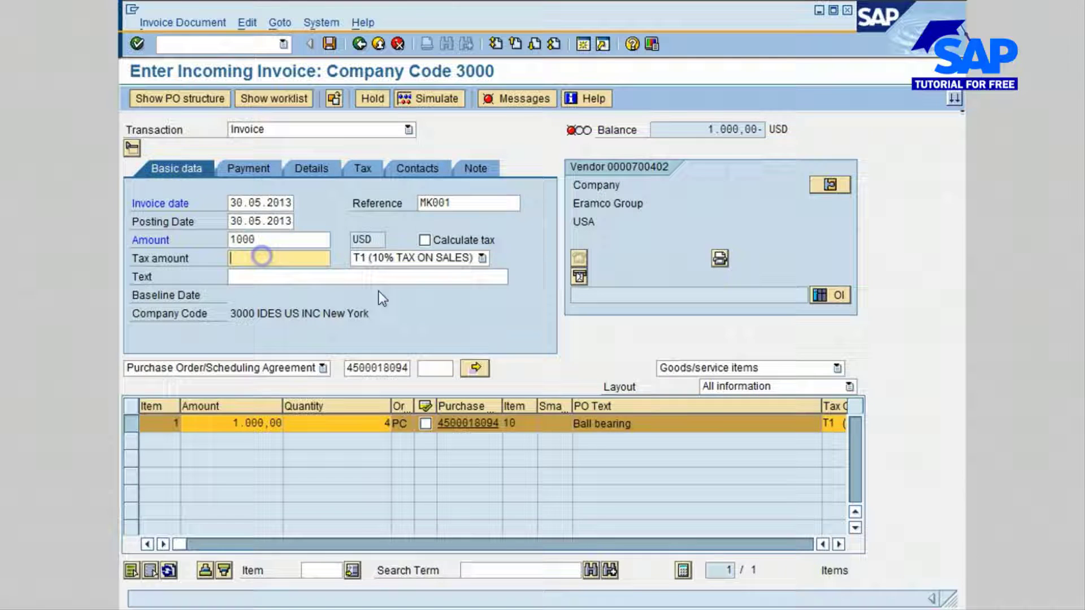
left_click(424, 240)
key("Return")
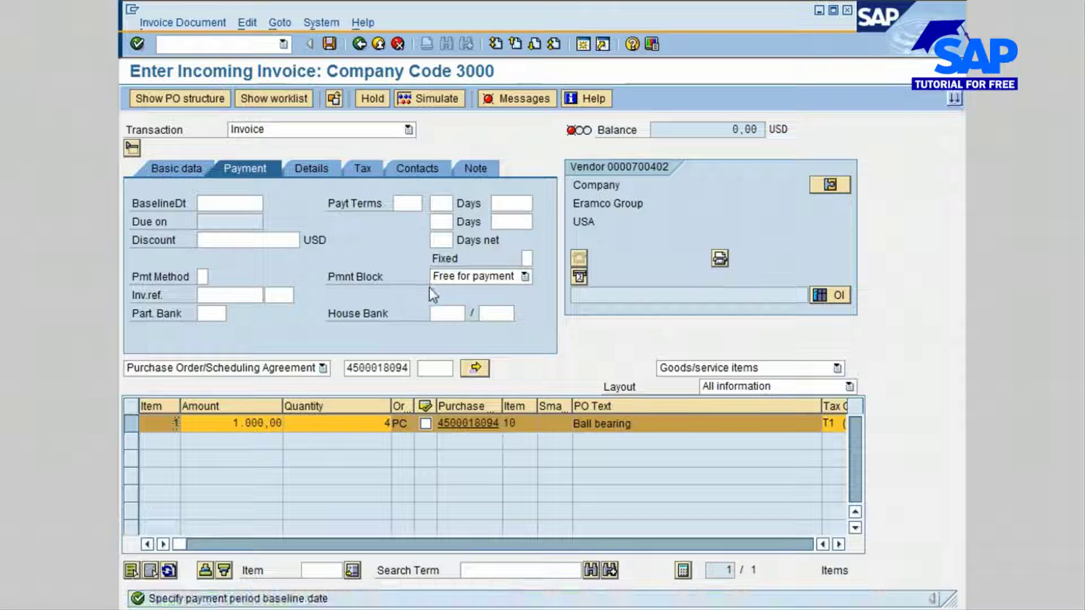
Step: Set the payment baseline date to 30.05.2013 and choose the suggested payment terms of 30 days 3 %
left_click(257, 203)
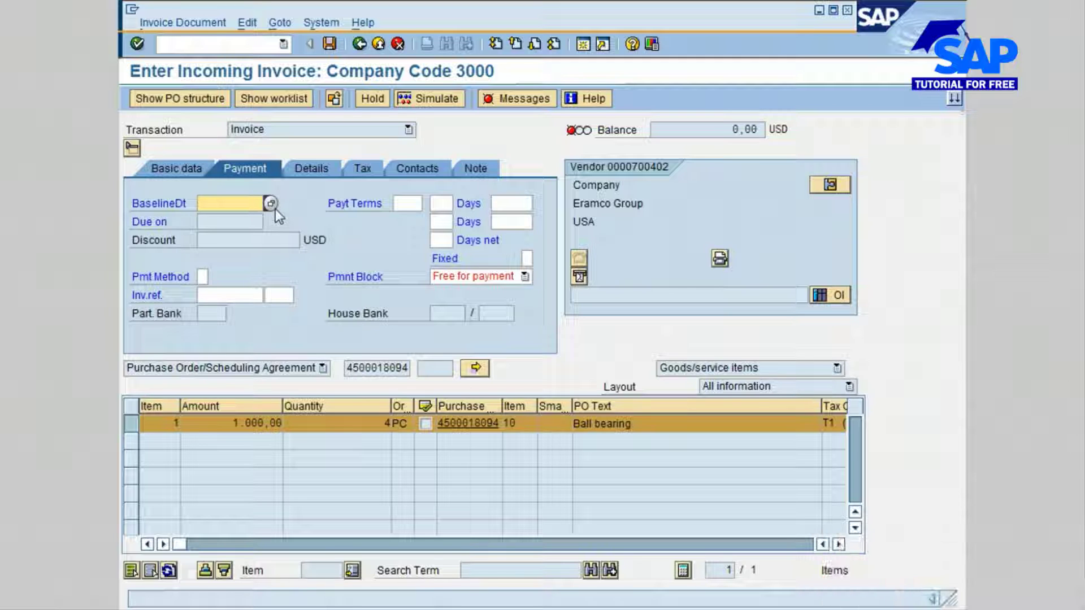
left_click(273, 206)
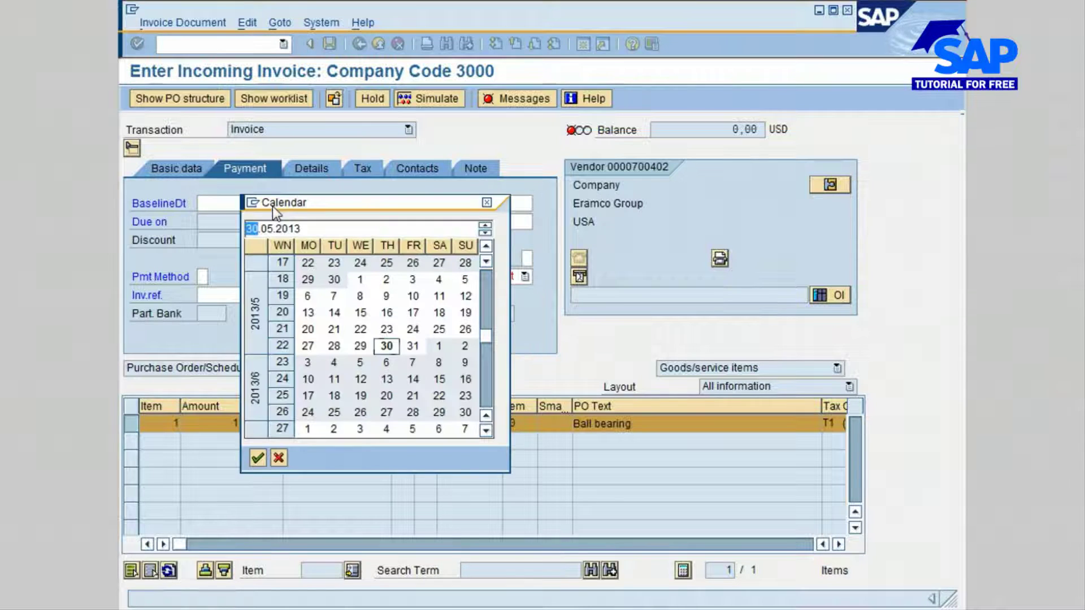
double_click(386, 346)
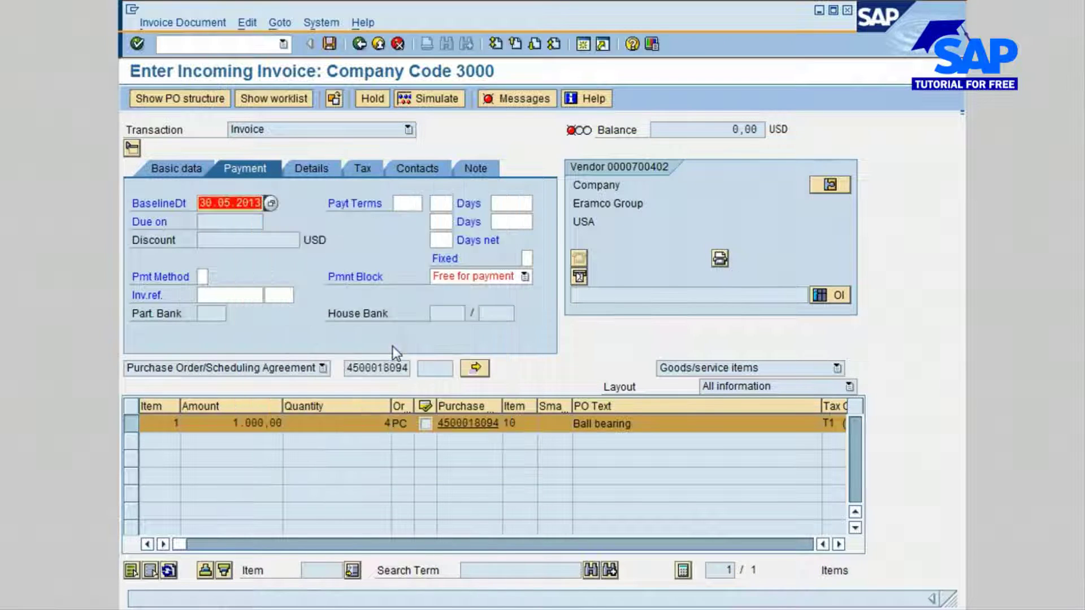
left_click(408, 203)
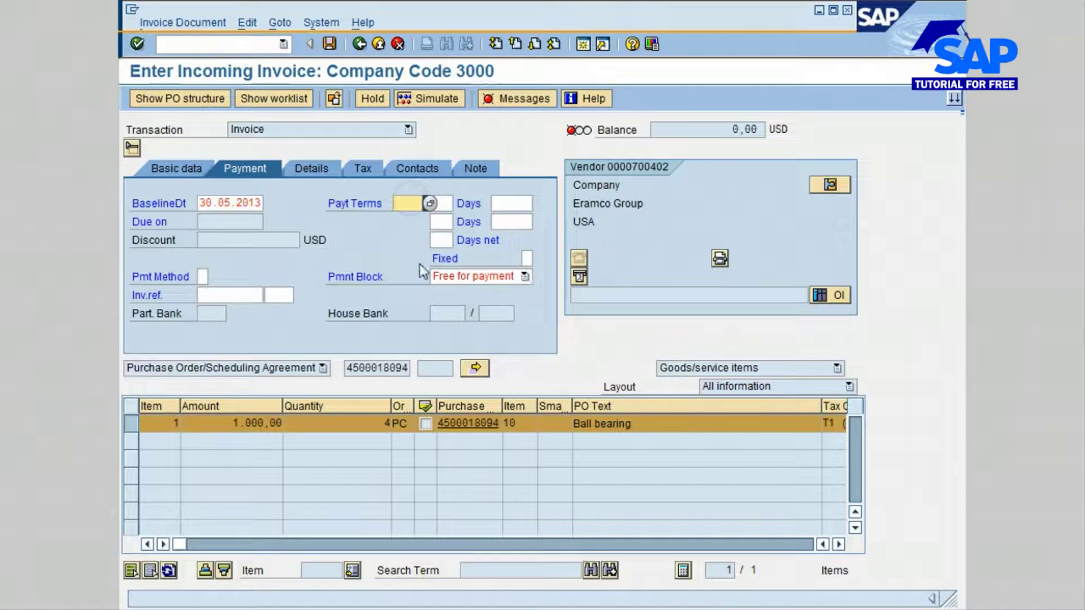
type("n")
left_click(418, 216)
key("Return")
key("Return")
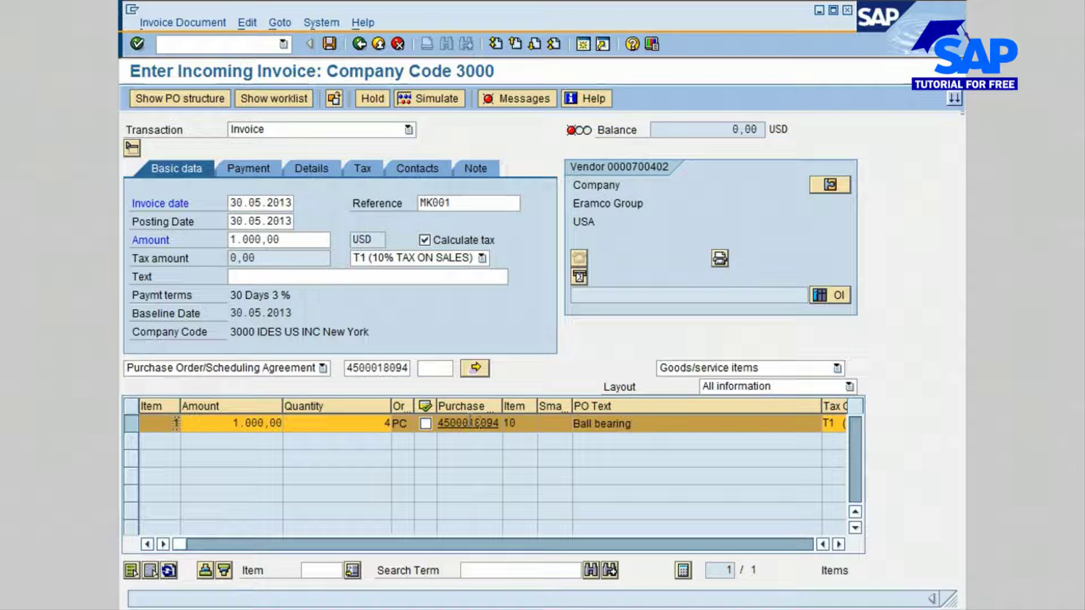
Step: Open the purchase order linked to the ball bearing item to review its purchase order history, and return to the invoice
left_click(478, 422)
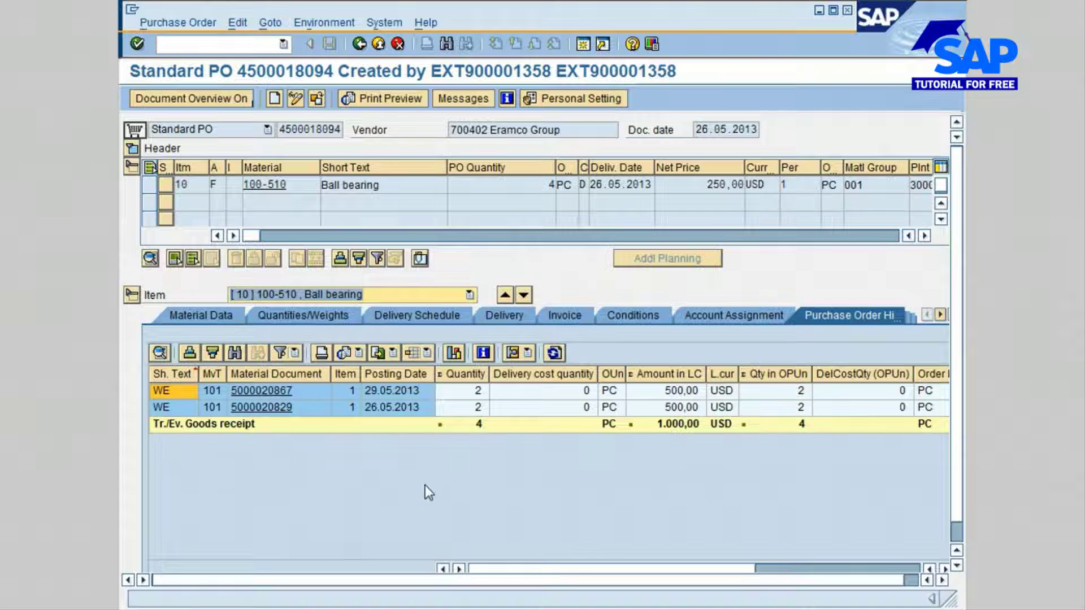
left_click(358, 45)
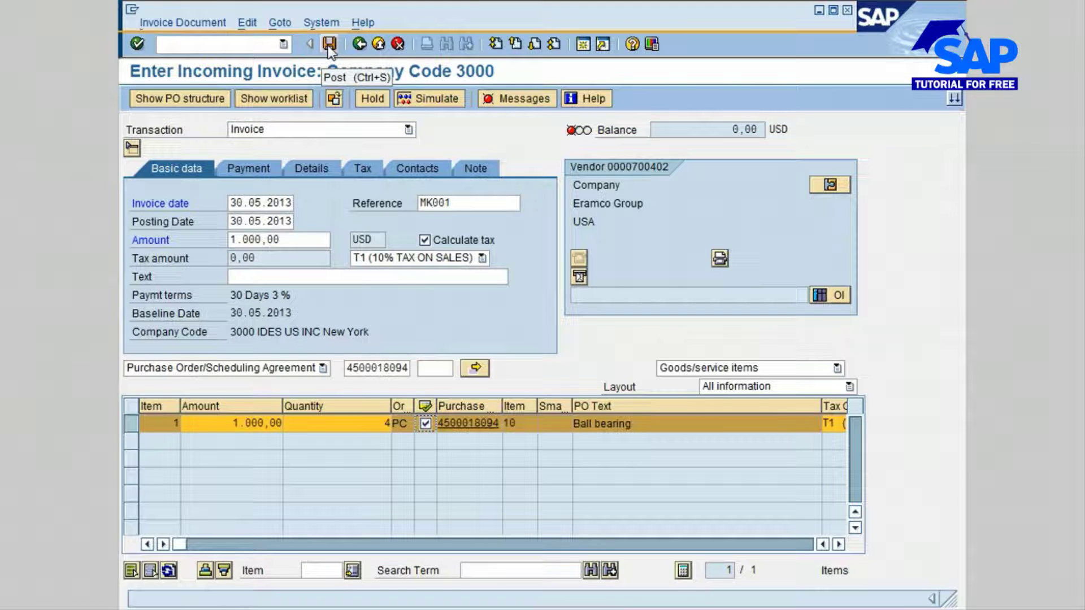
Step: Post the incoming invoice for the ball bearing item and return to the SAP Easy Access screen
left_click(328, 47)
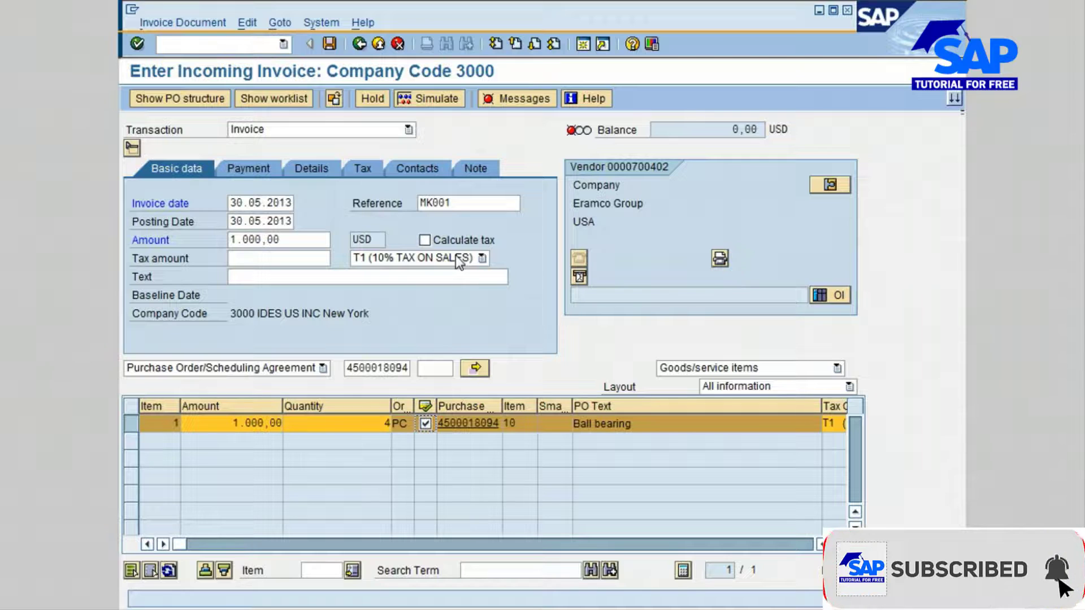
left_click(416, 331)
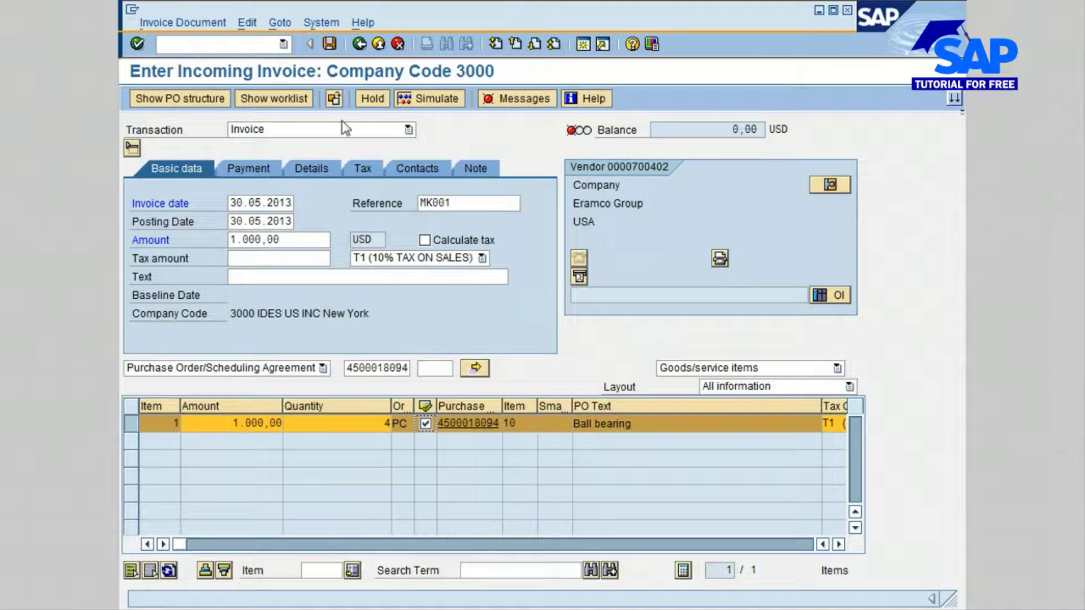
left_click(360, 44)
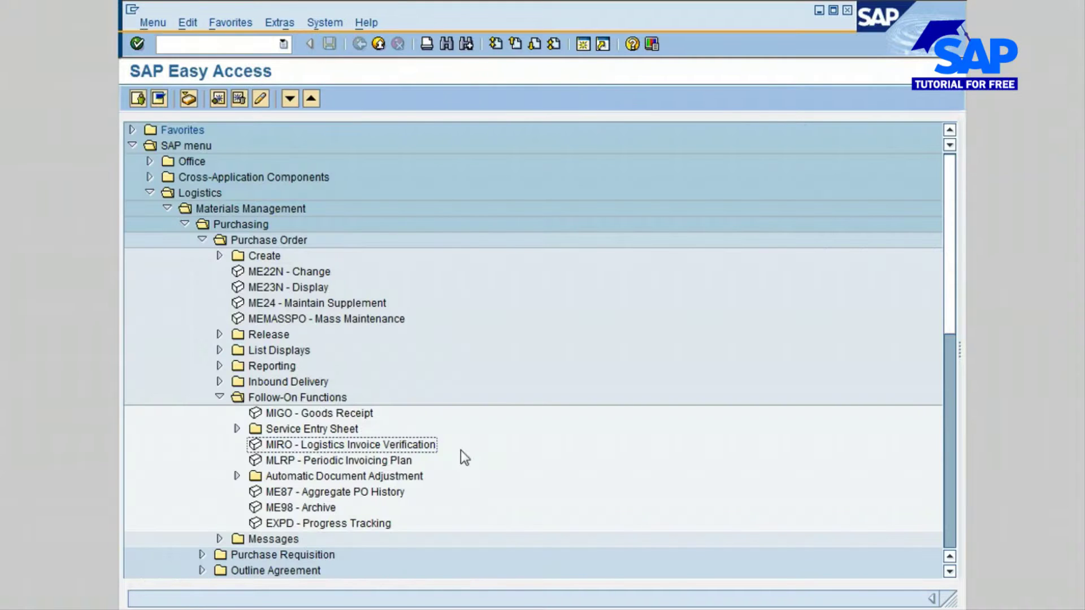